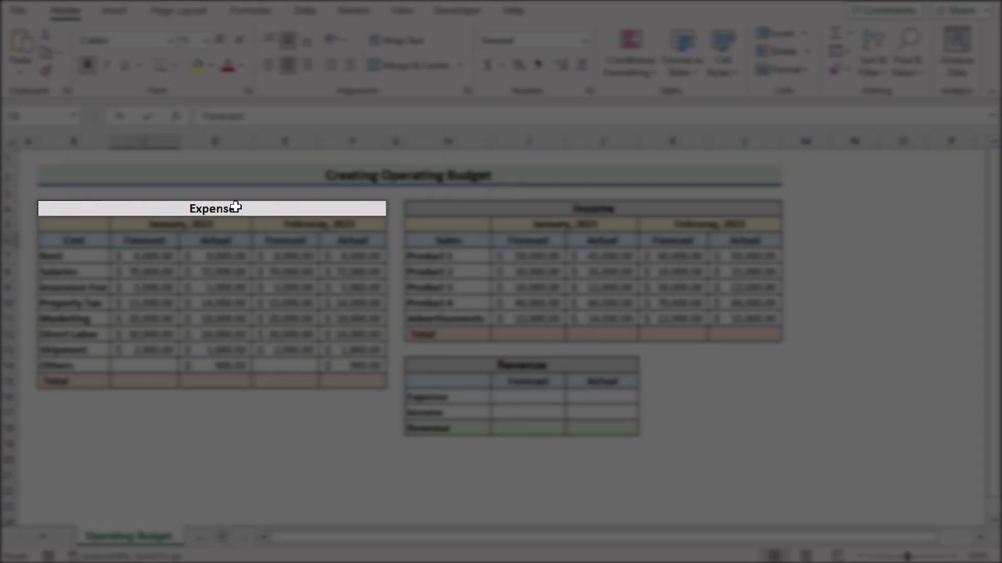
Step: Enter =SUM(C7:C14) in C15 and fill it across to F15 for the Expense Total row
left_click(557, 368)
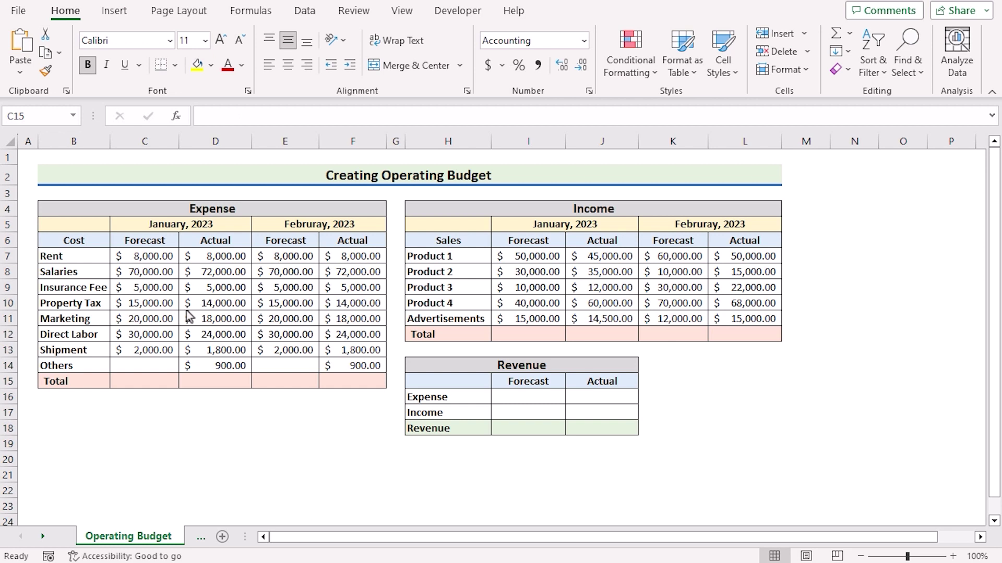
key("F2")
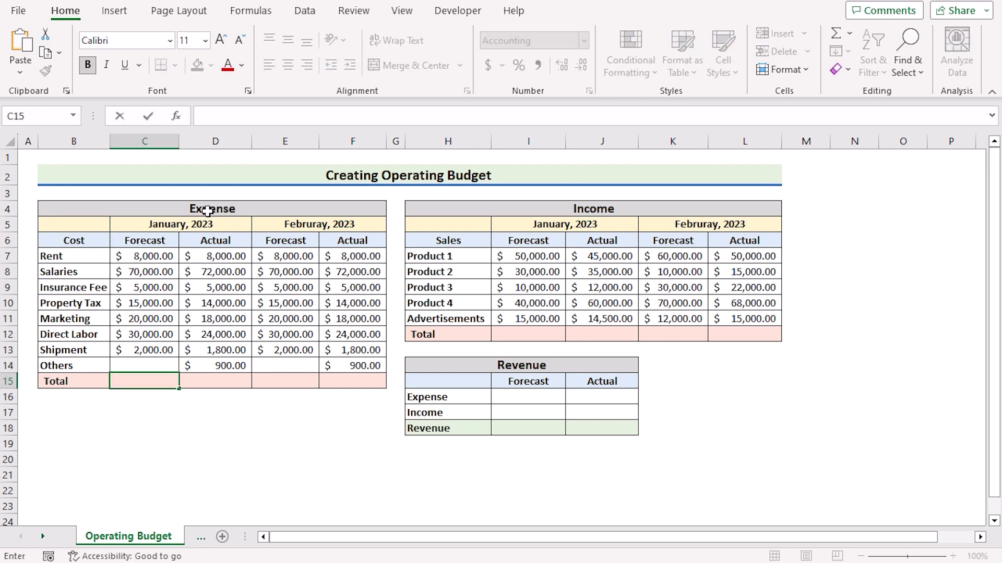
left_click(207, 211)
left_click(142, 383)
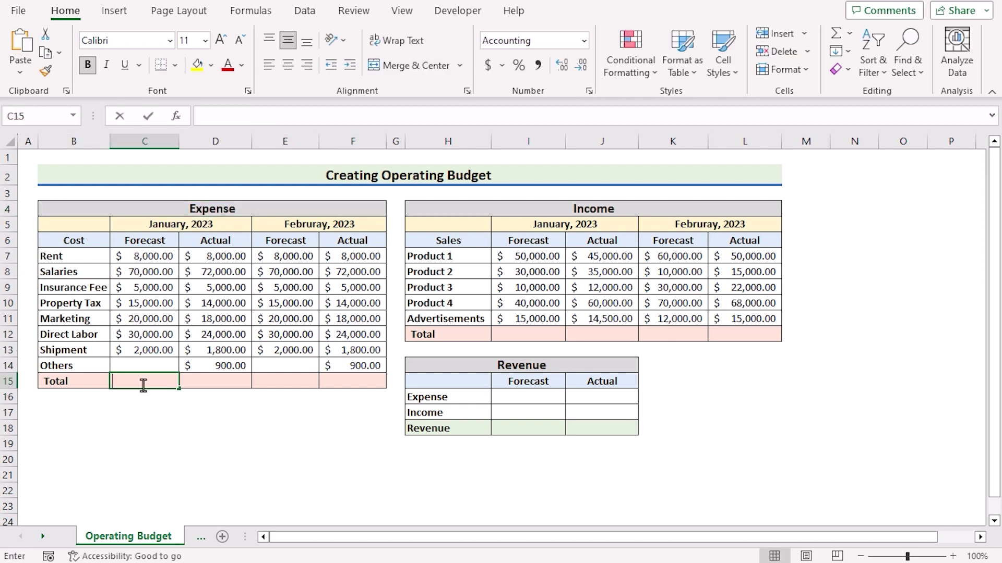
key("F2")
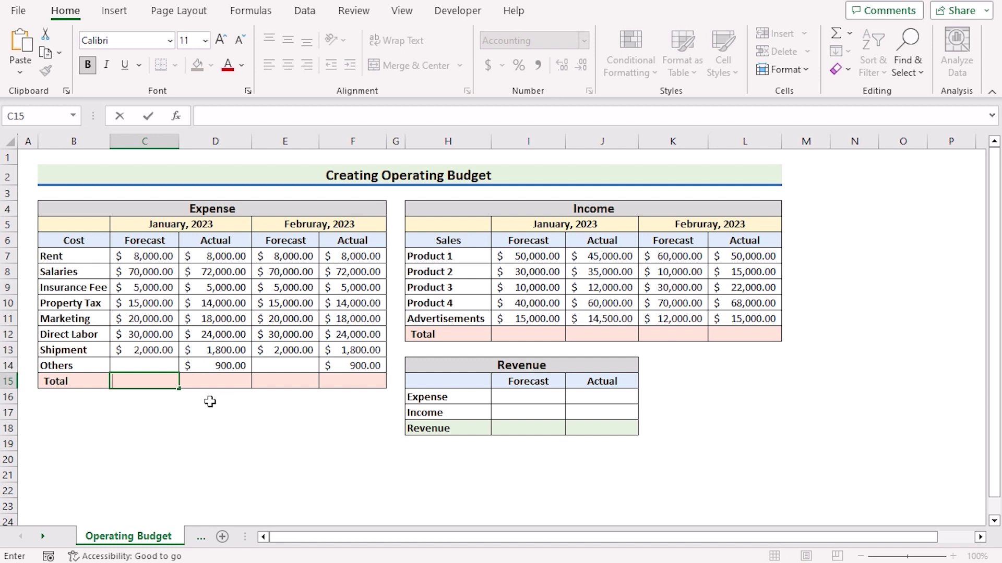
type("=SUM")
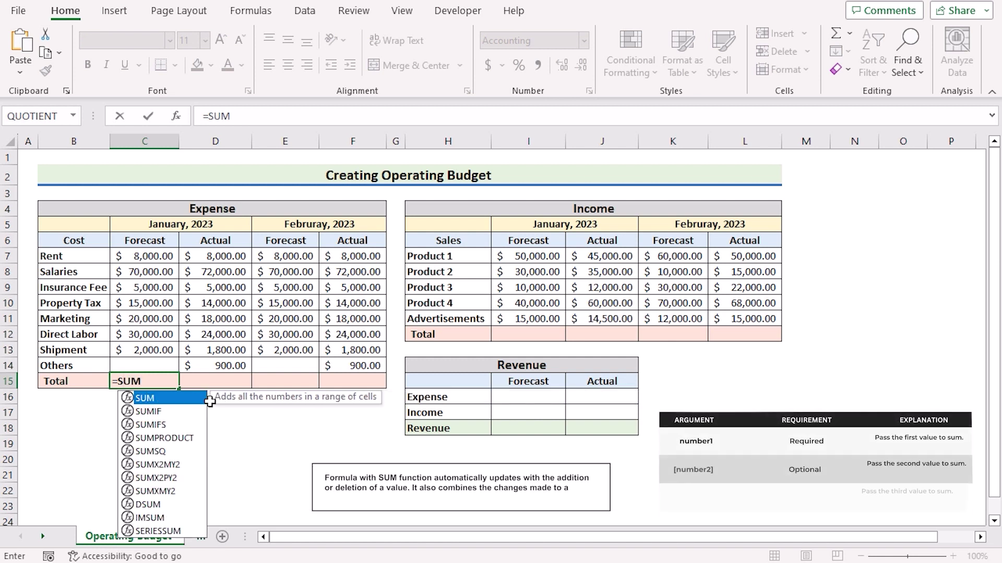
type("(")
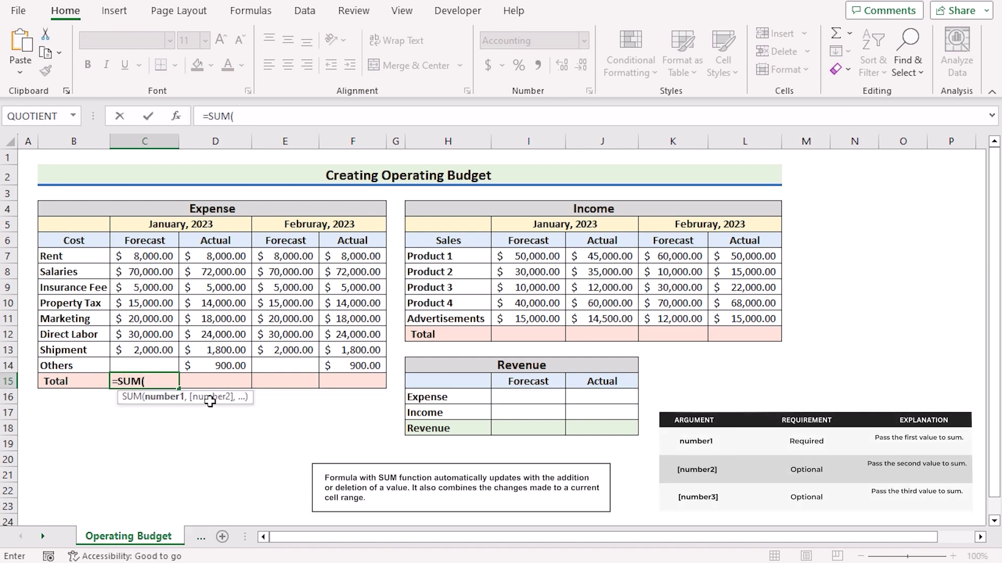
left_click(151, 258)
left_click_drag(150, 258, 146, 365)
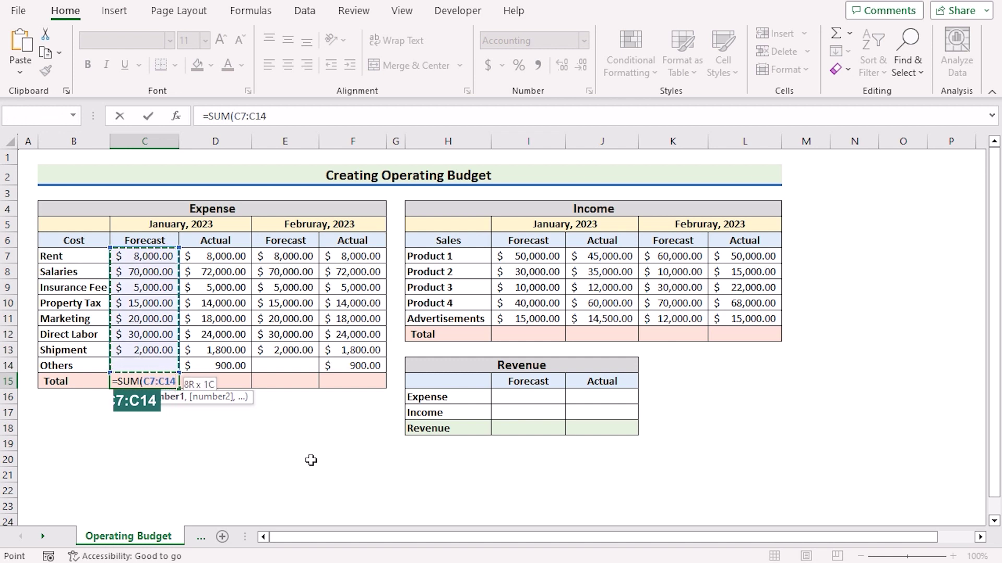
key("Return")
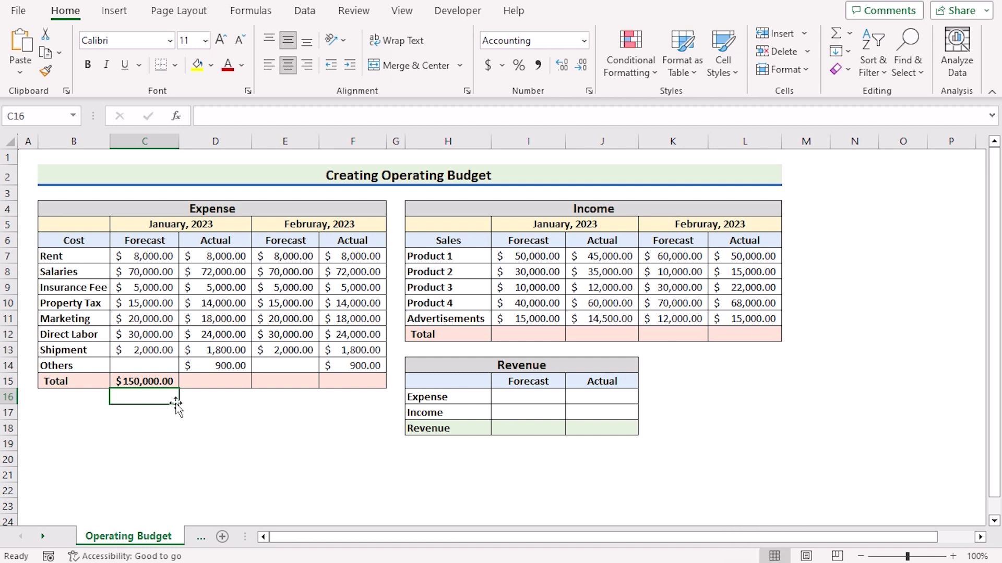
left_click(168, 381)
left_click_drag(179, 389, 357, 388)
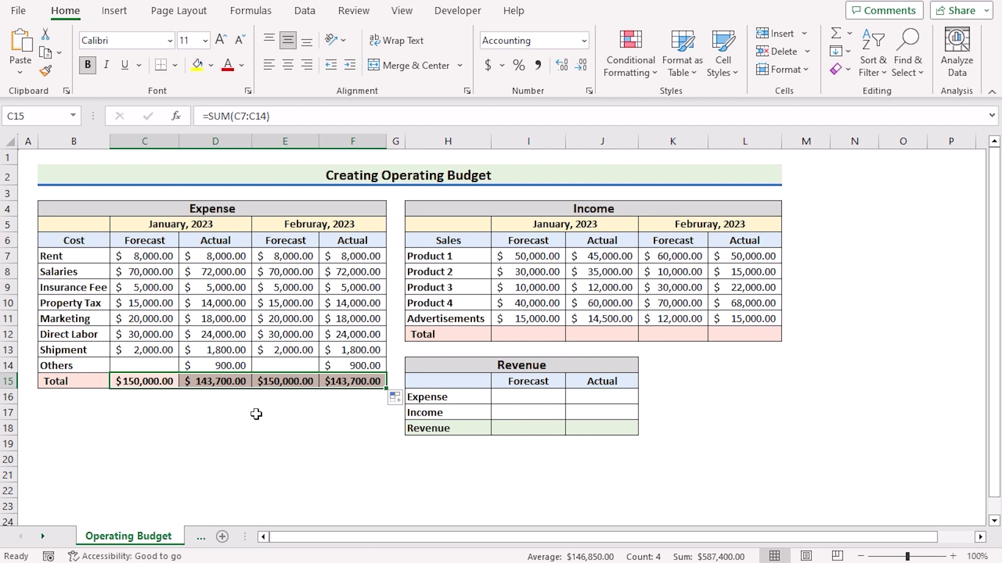
Step: Enter =SUM(I7:I11) in I12 and fill it across to L12 for the Income Total row
double_click(519, 330)
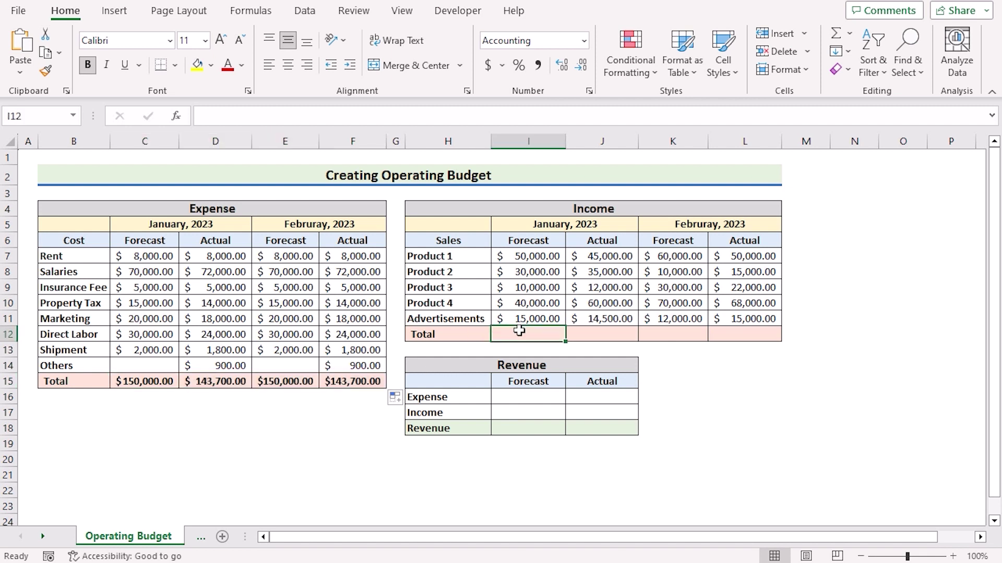
type("=SUM(")
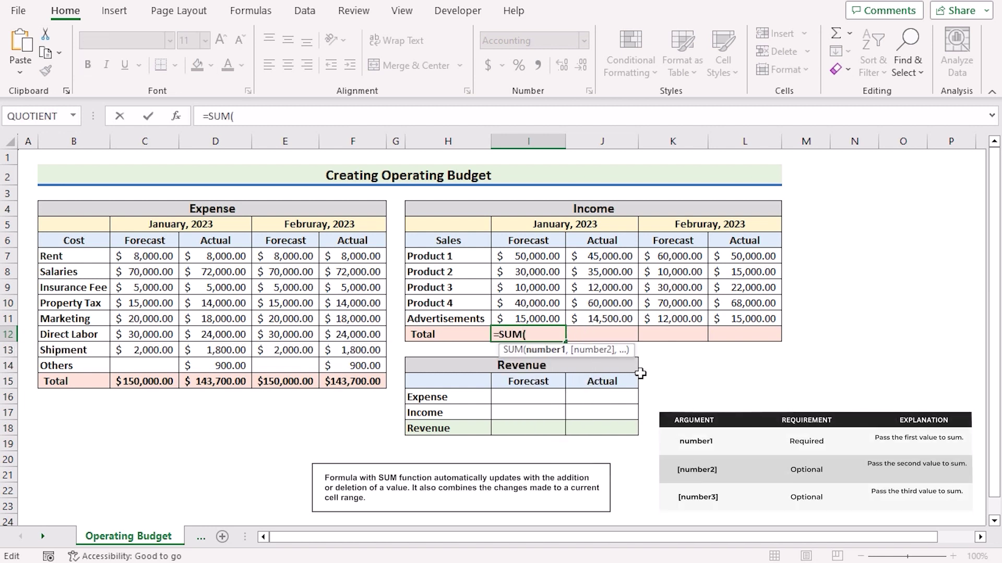
left_click(518, 257)
left_click_drag(518, 256, 531, 319)
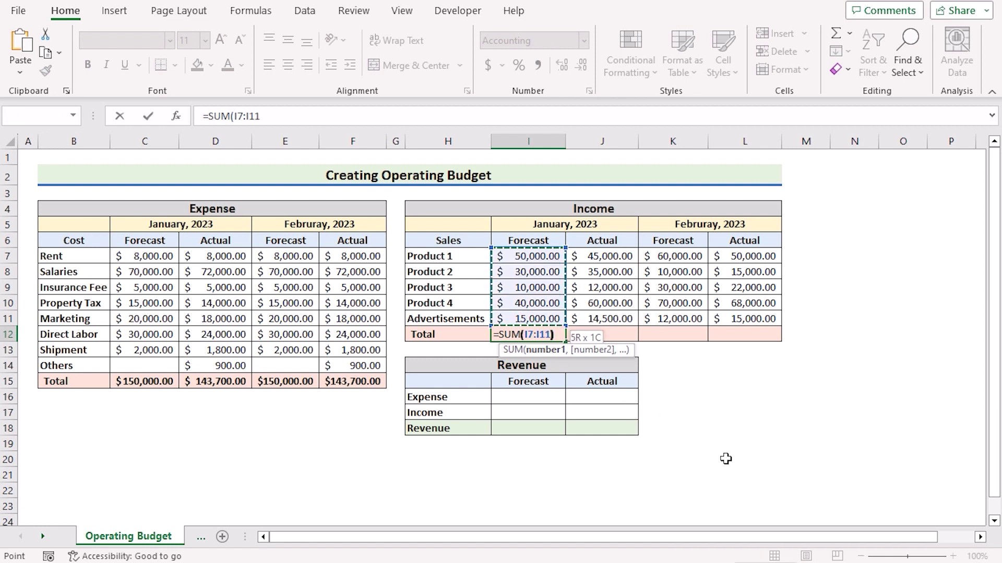
key("Return")
left_click(553, 335)
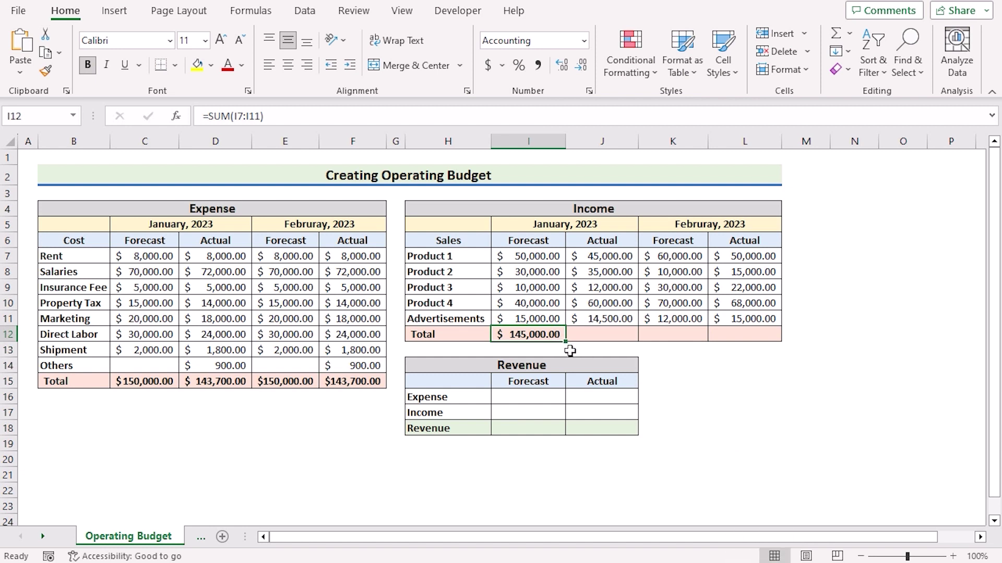
left_click_drag(569, 343, 747, 341)
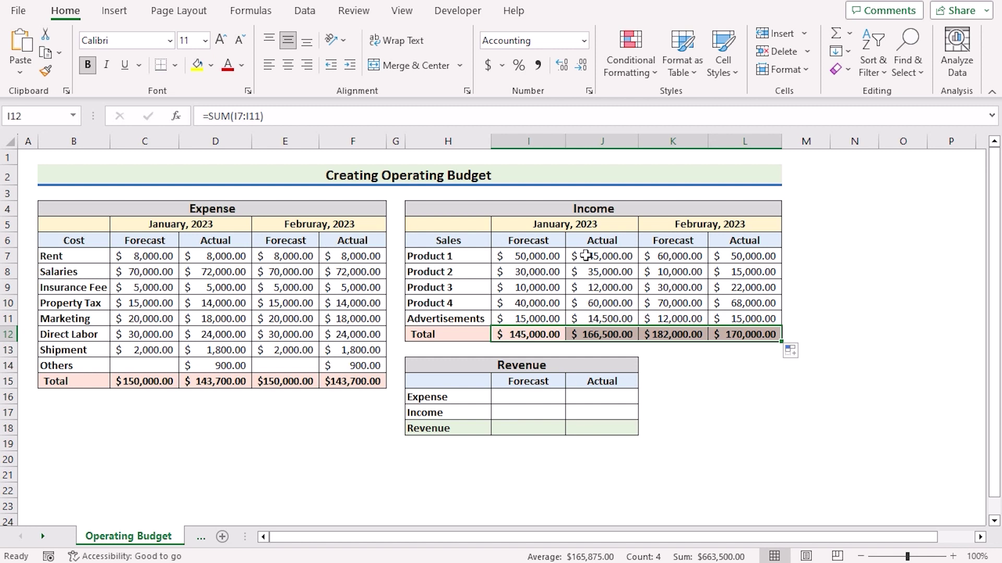
left_click(520, 396)
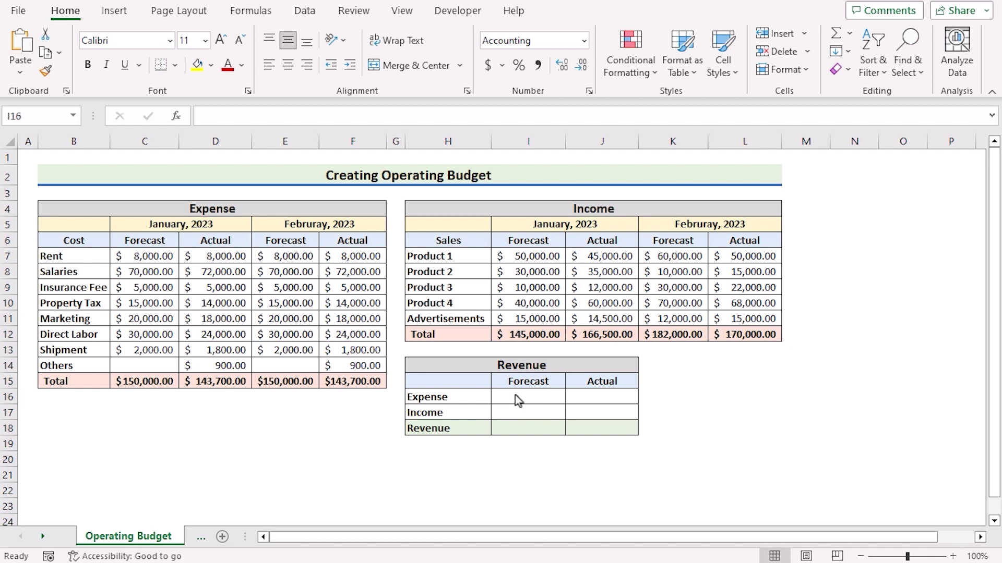
Step: Enter =C15+E15 in I16 and copy it to J16, giving $300,000.00 and $287,400.00
double_click(515, 395)
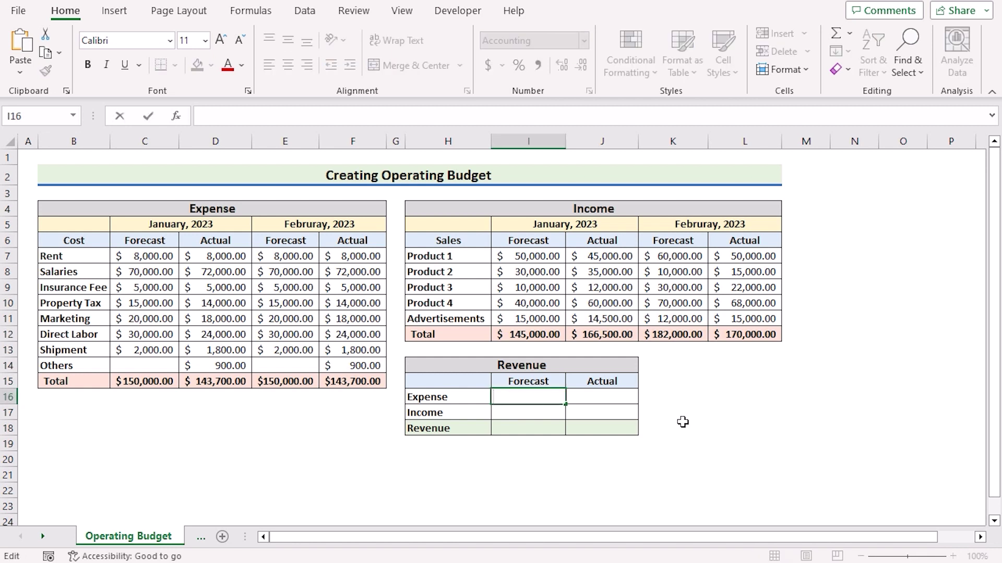
type("=")
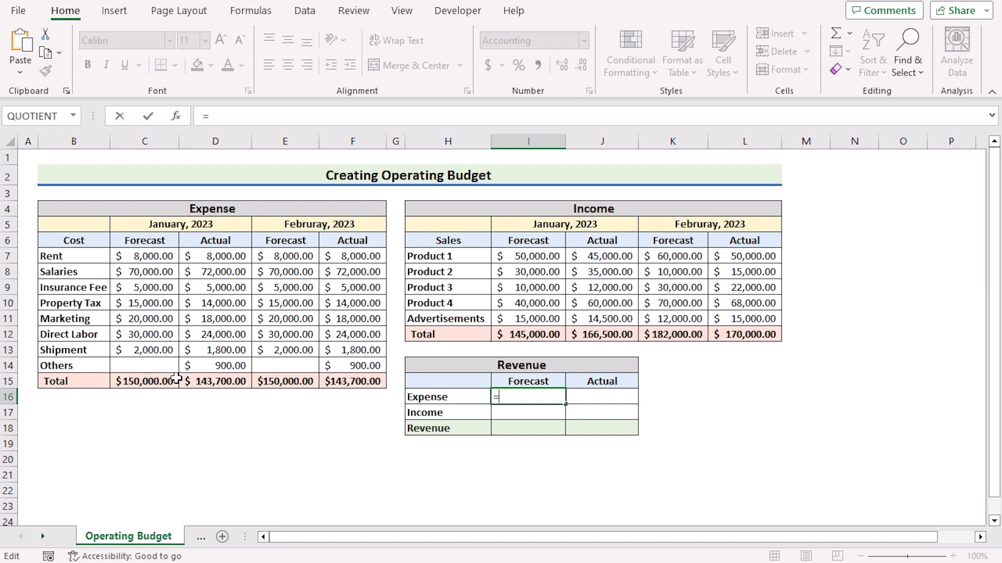
left_click(149, 382)
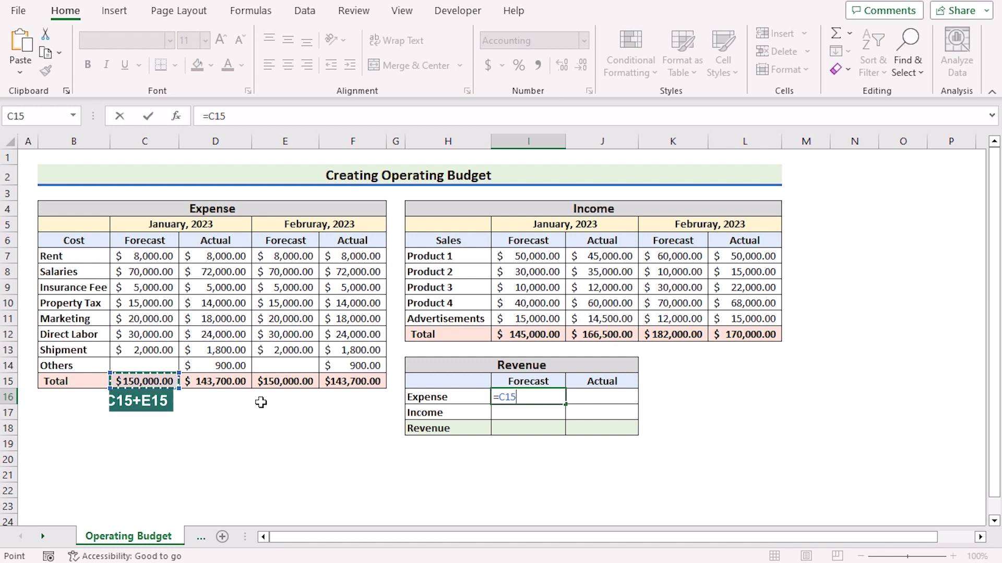
type("+")
left_click(281, 384)
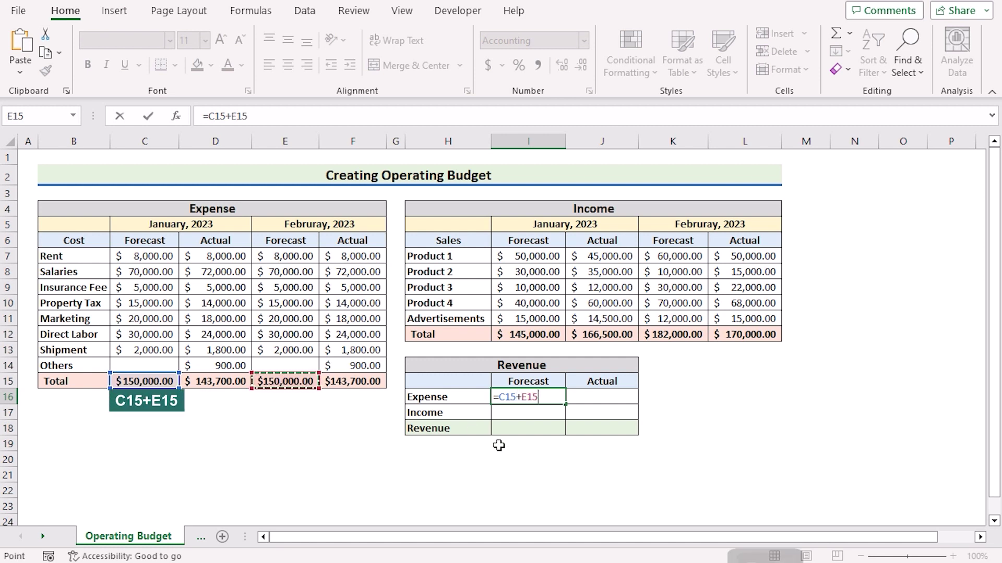
key("Return")
left_click(543, 396)
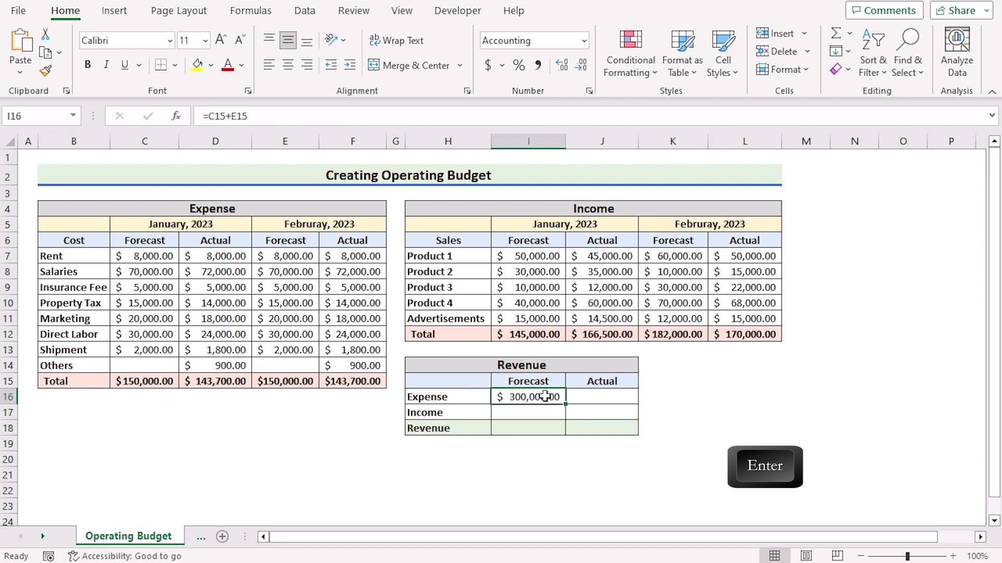
left_click_drag(566, 403, 602, 402)
left_click(522, 415)
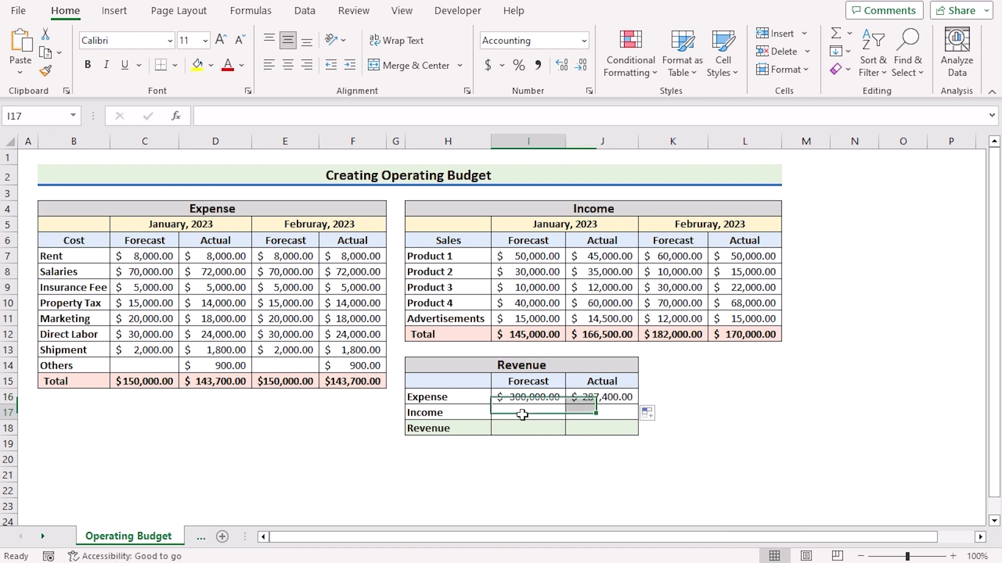
Step: Enter =I12+K12 in I17 and copy it to J17, giving $327,000.00 and $336,500.00
double_click(522, 415)
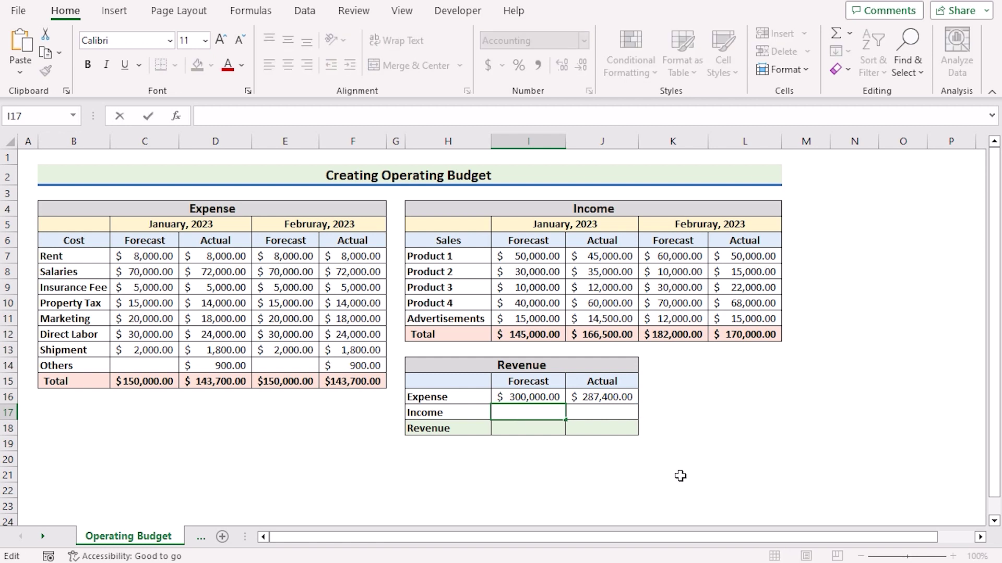
type("=")
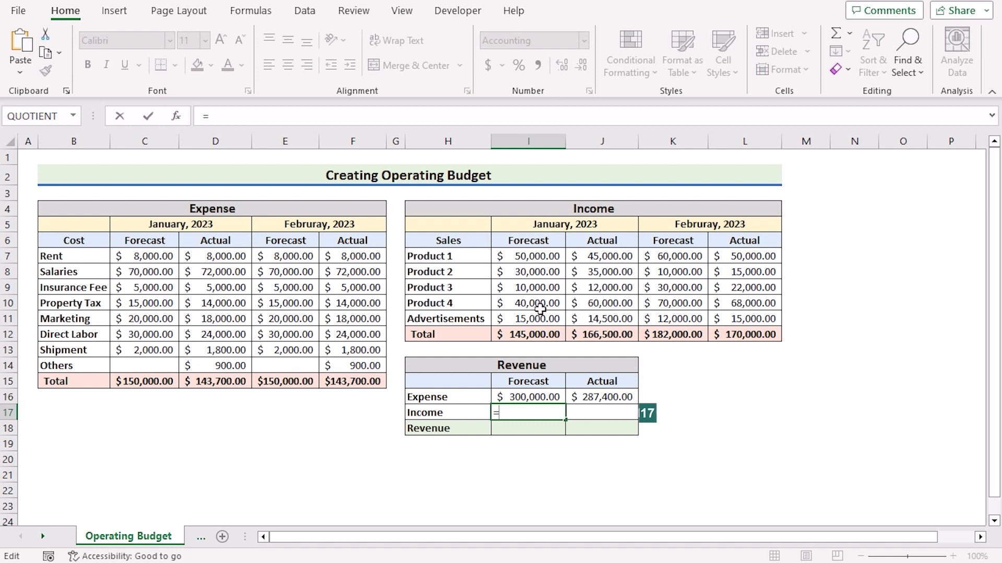
left_click(533, 335)
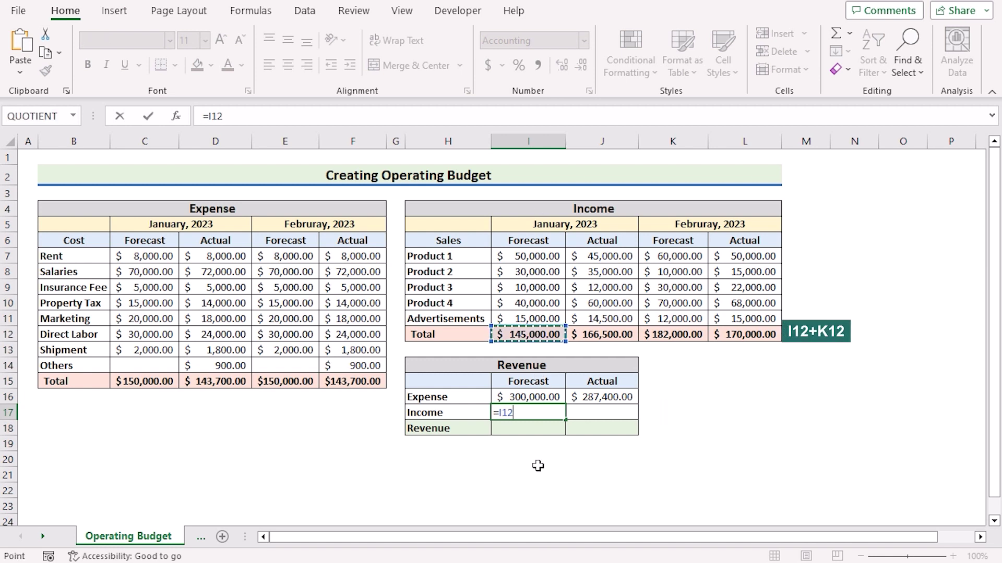
type("+")
left_click(662, 333)
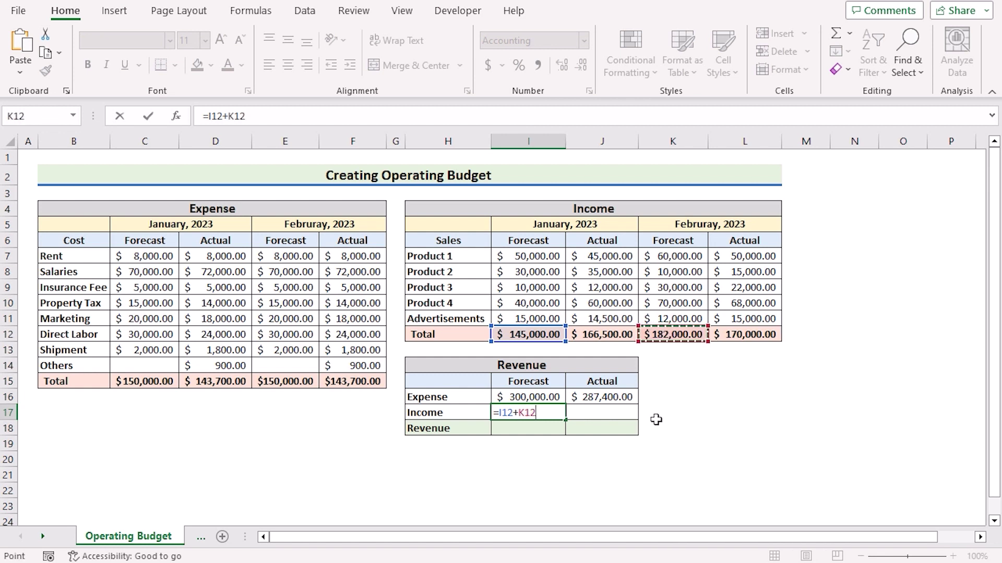
key("Return")
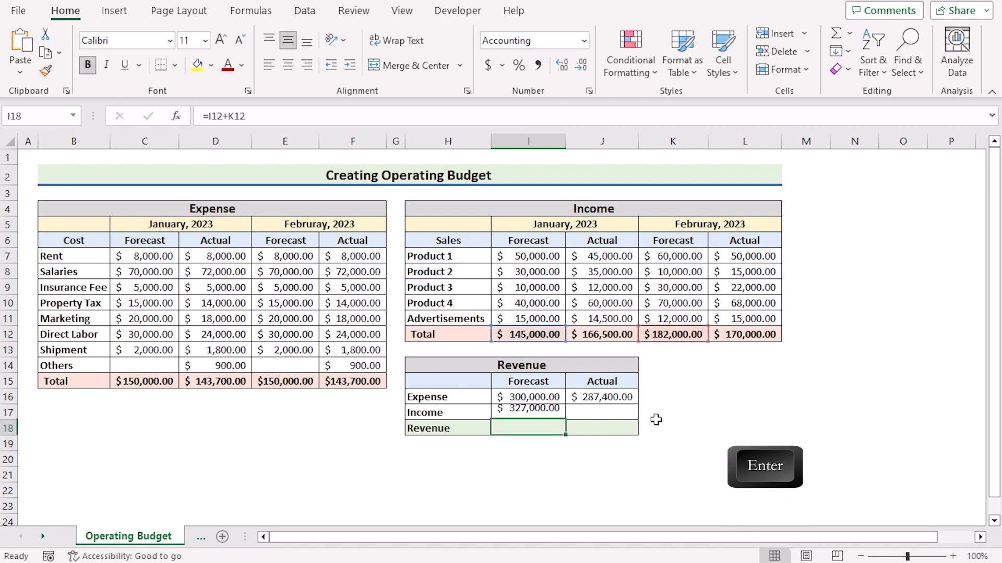
left_click(538, 409)
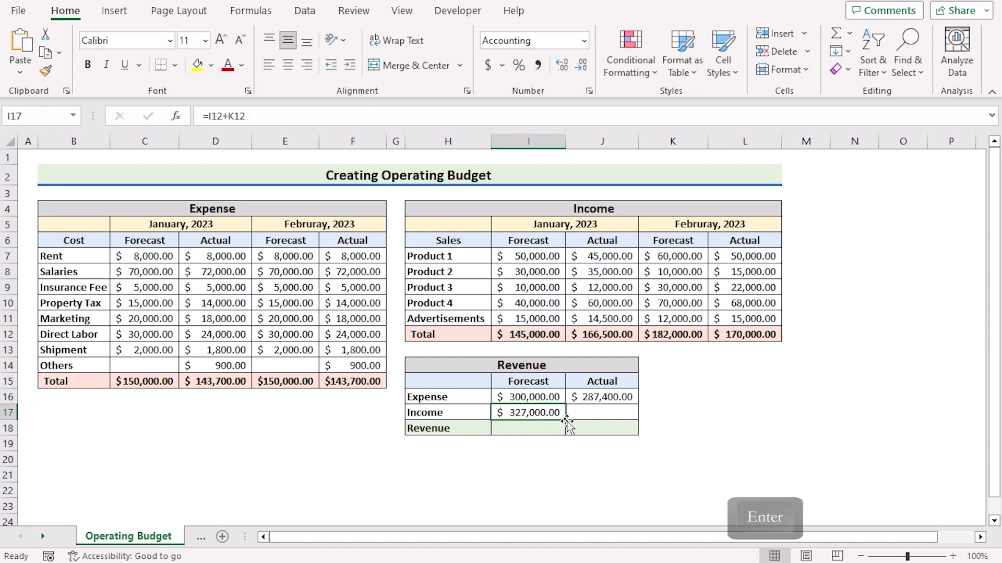
left_click_drag(566, 420, 631, 417)
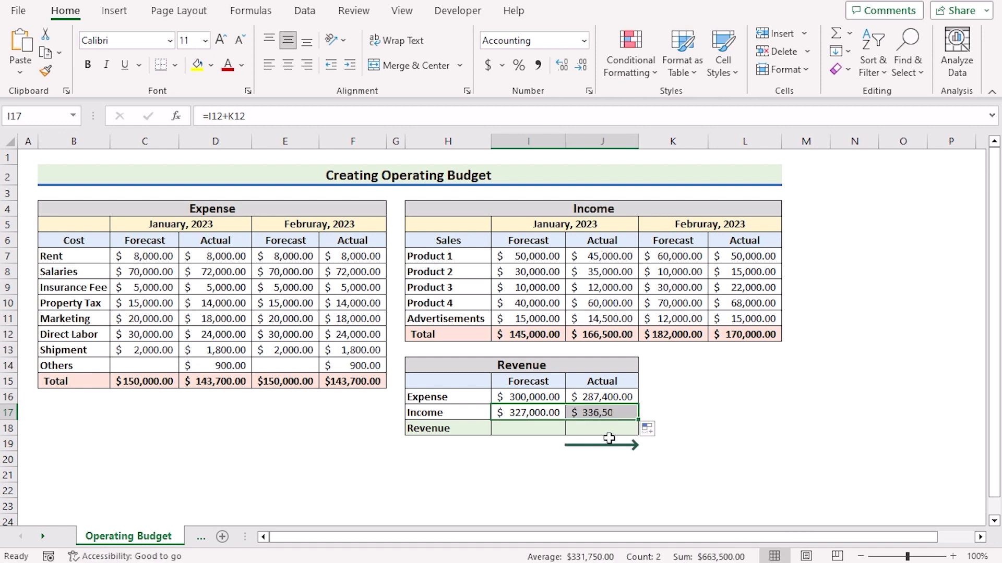
left_click(508, 433)
type("=")
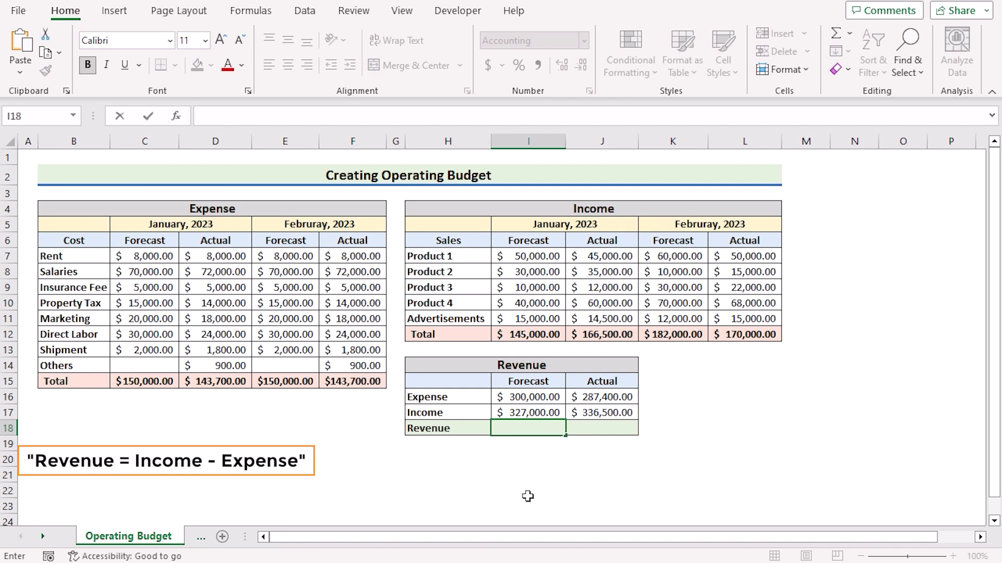
Step: Enter =I17-I16 in I18 and copy it to J18, giving Revenue of $27,000.00 and $49,100.00
type("=")
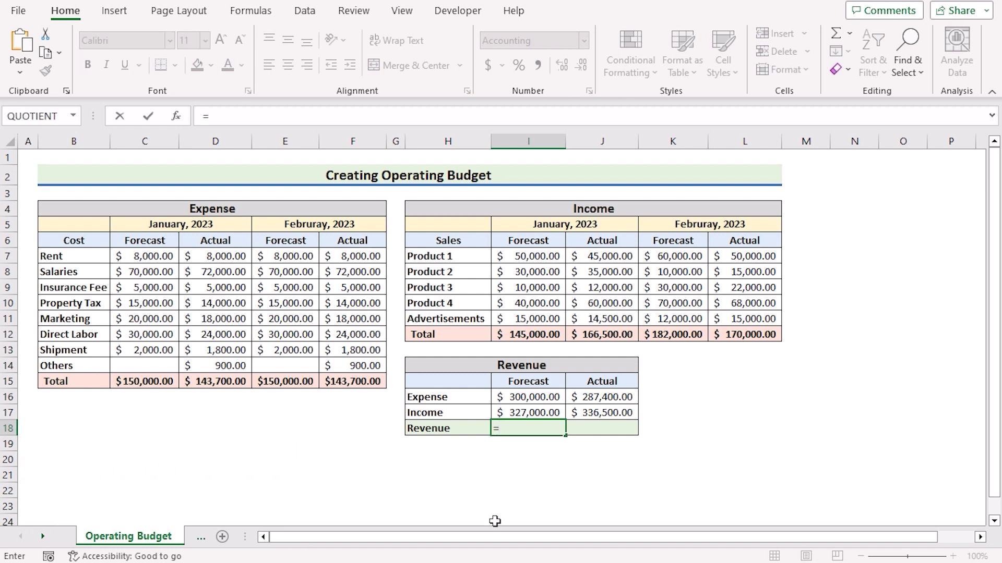
left_click(537, 412)
type("-")
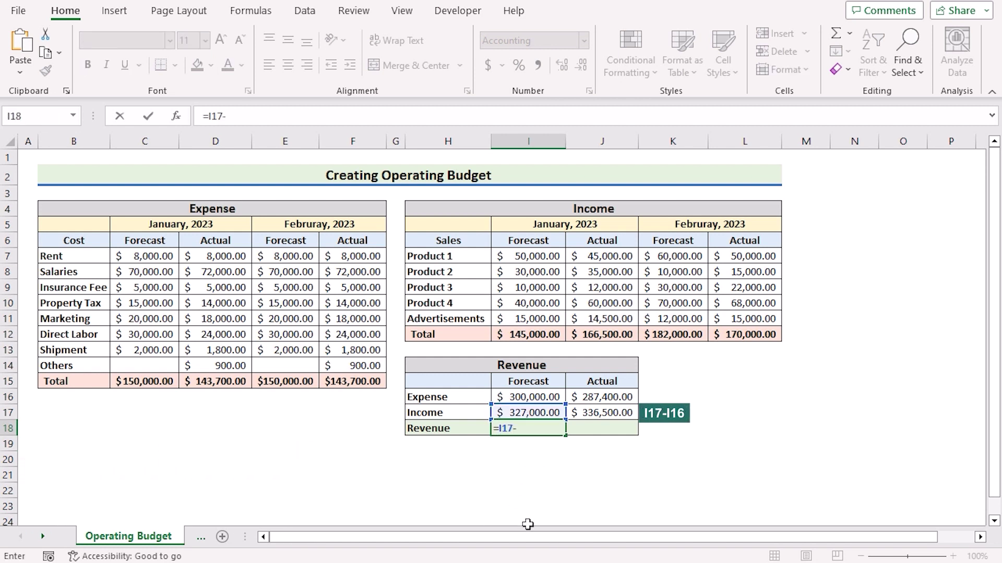
left_click(508, 395)
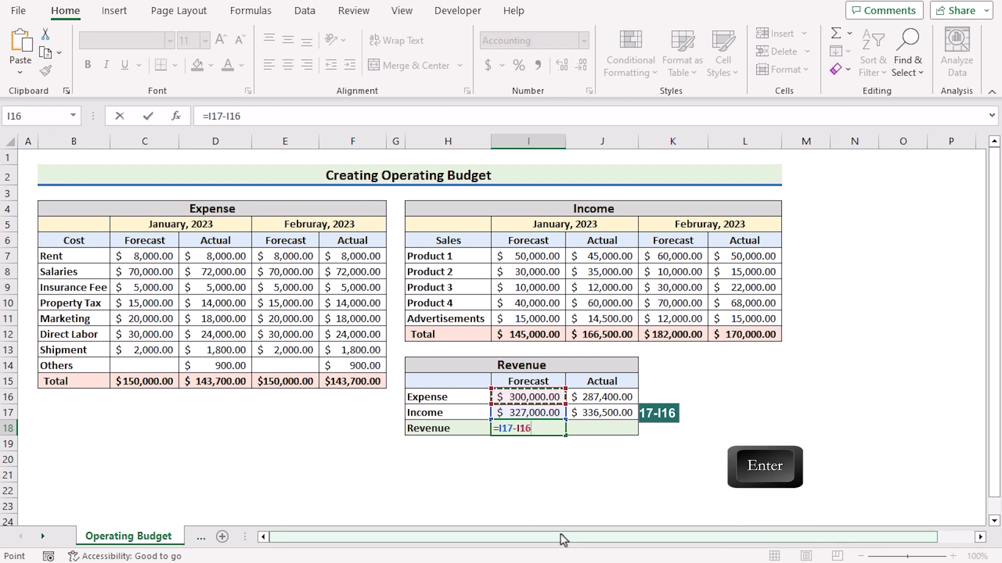
key("Return")
left_click(519, 426)
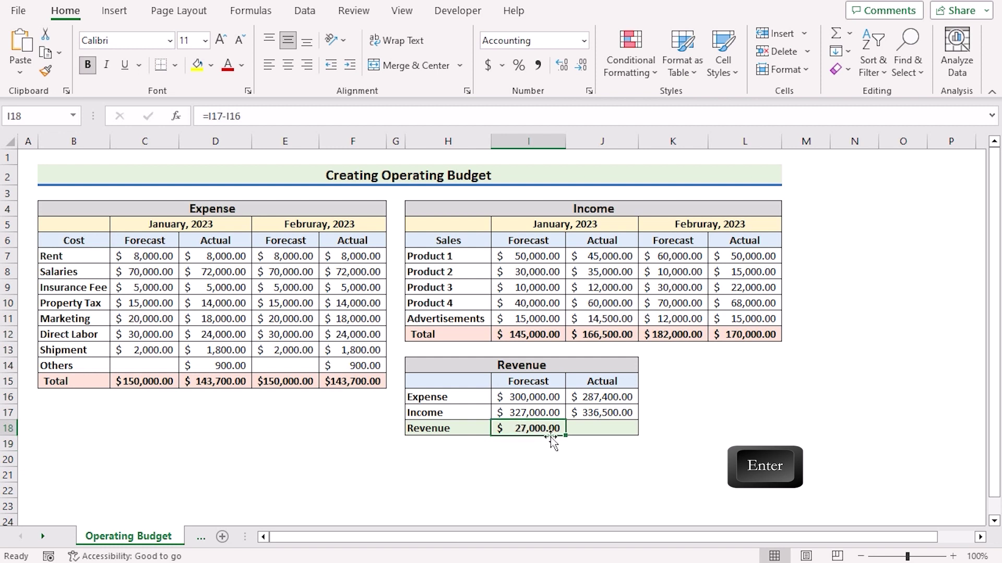
left_click_drag(565, 436, 600, 436)
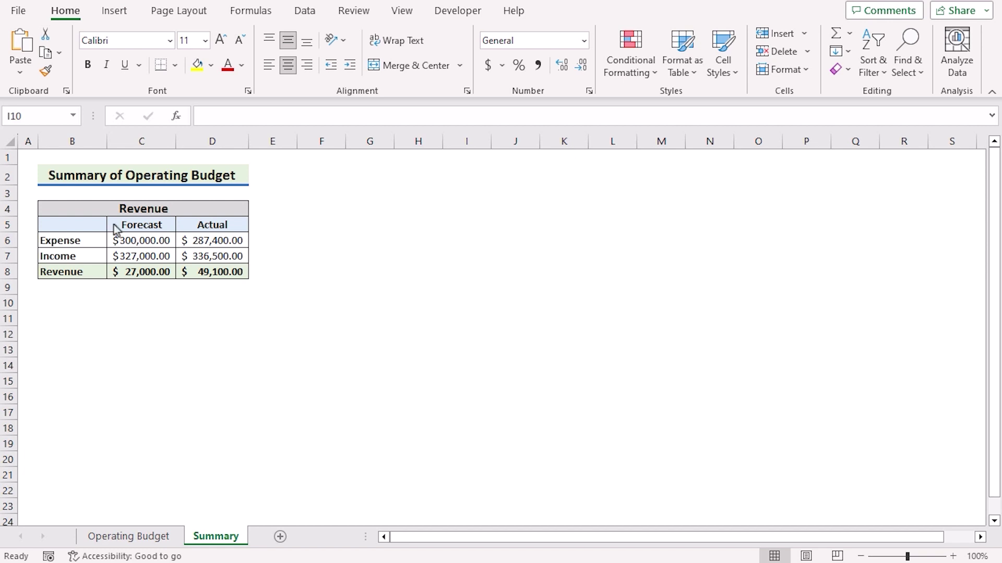
Step: Insert a 2-D clustered column chart from B5:D8 and move it beside the table
left_click_drag(68, 230, 219, 272)
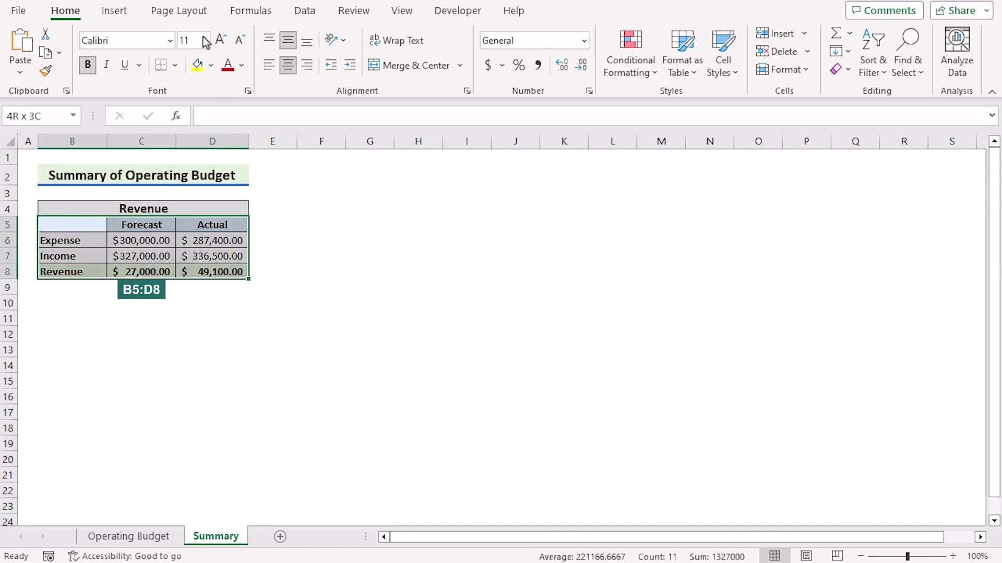
left_click(118, 11)
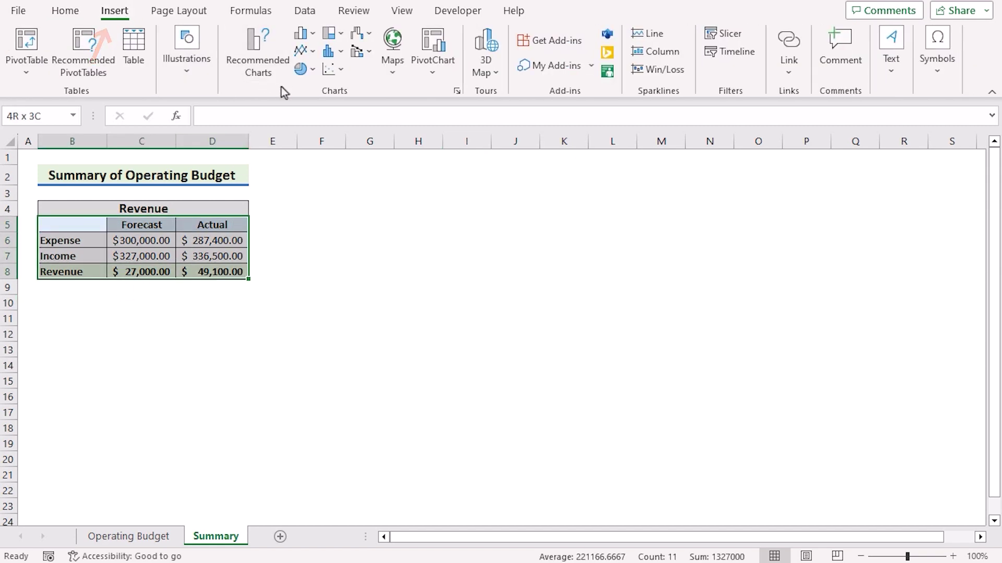
left_click(309, 39)
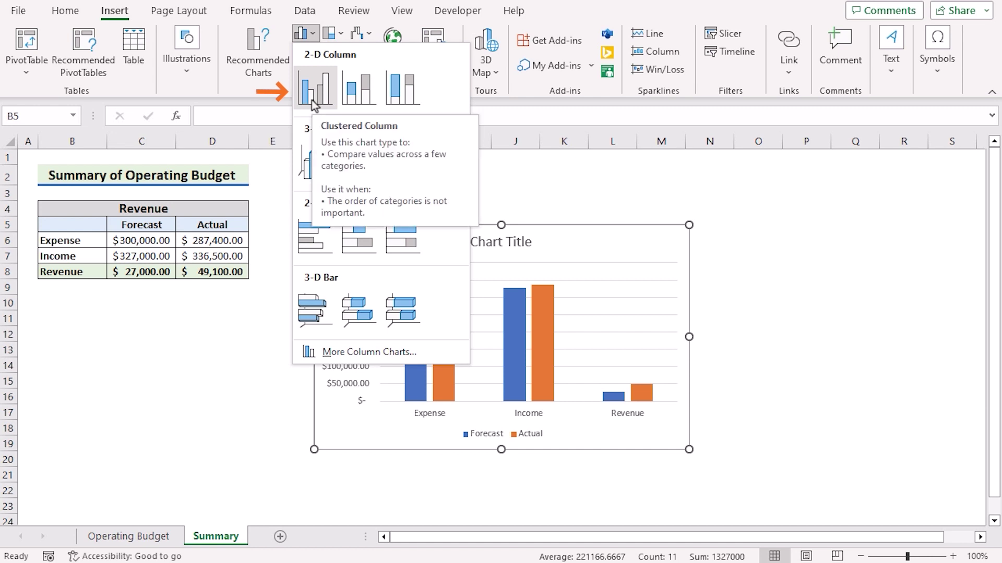
left_click(312, 100)
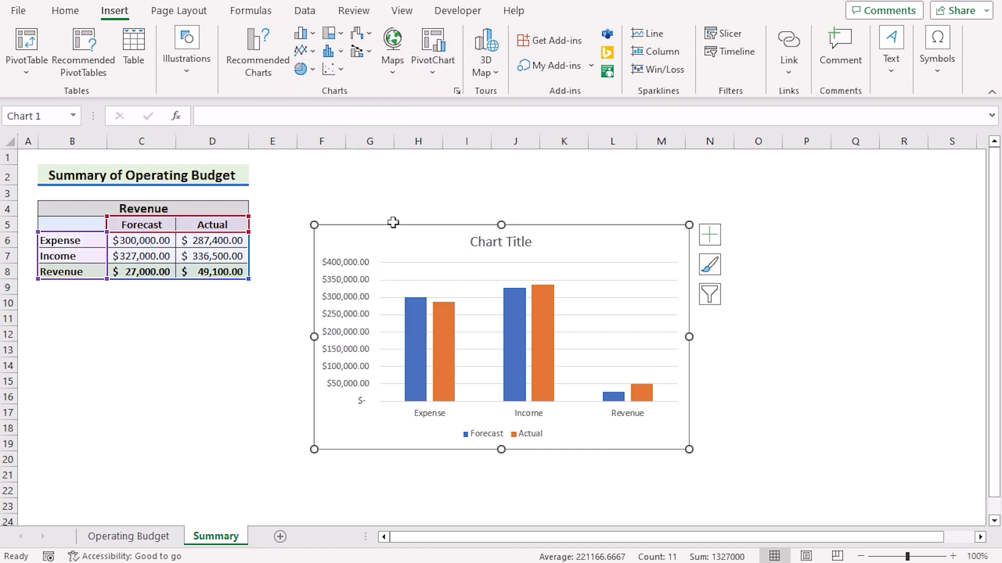
left_click_drag(398, 226, 386, 177)
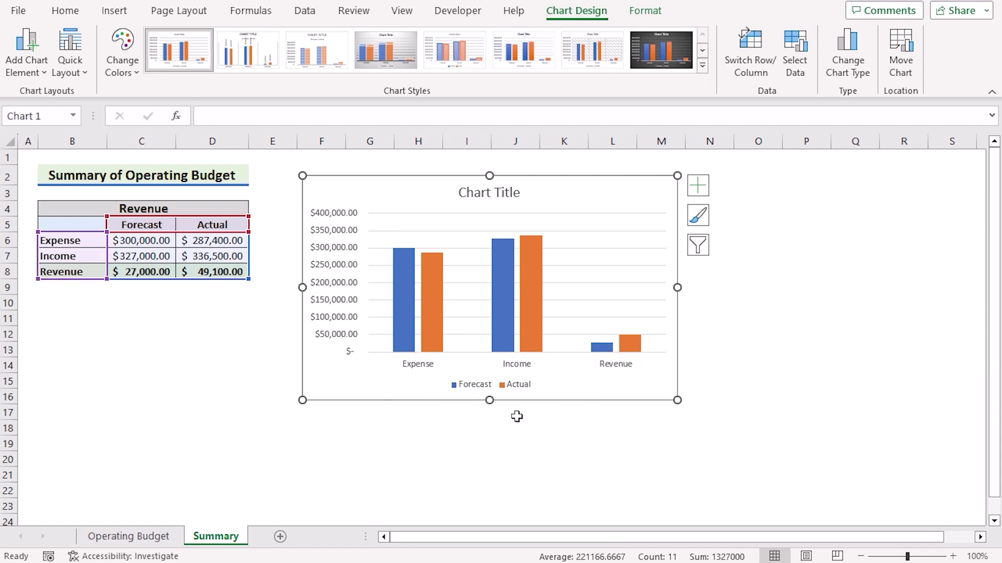
Step: Turn off the chart's gridlines
left_click(698, 186)
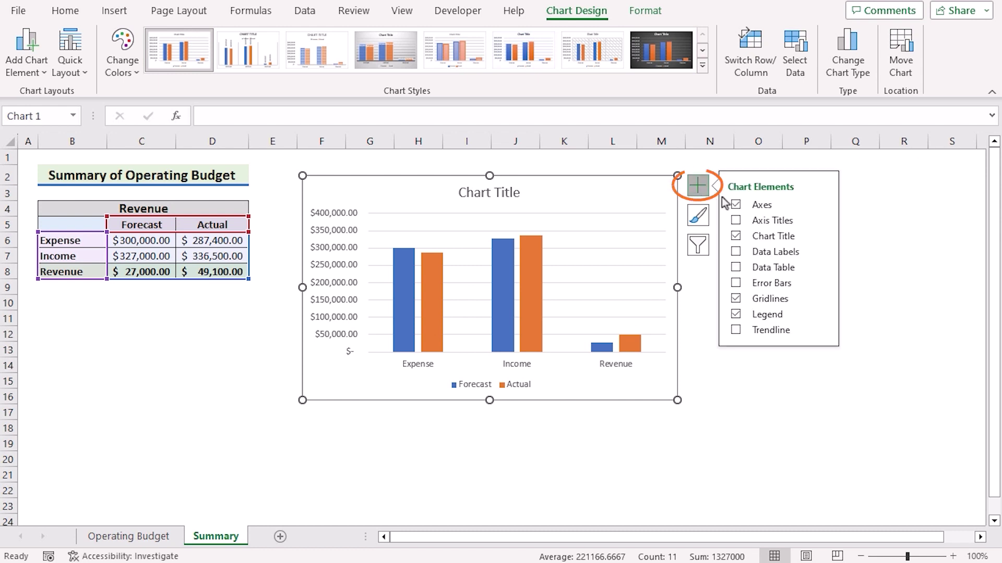
left_click(735, 300)
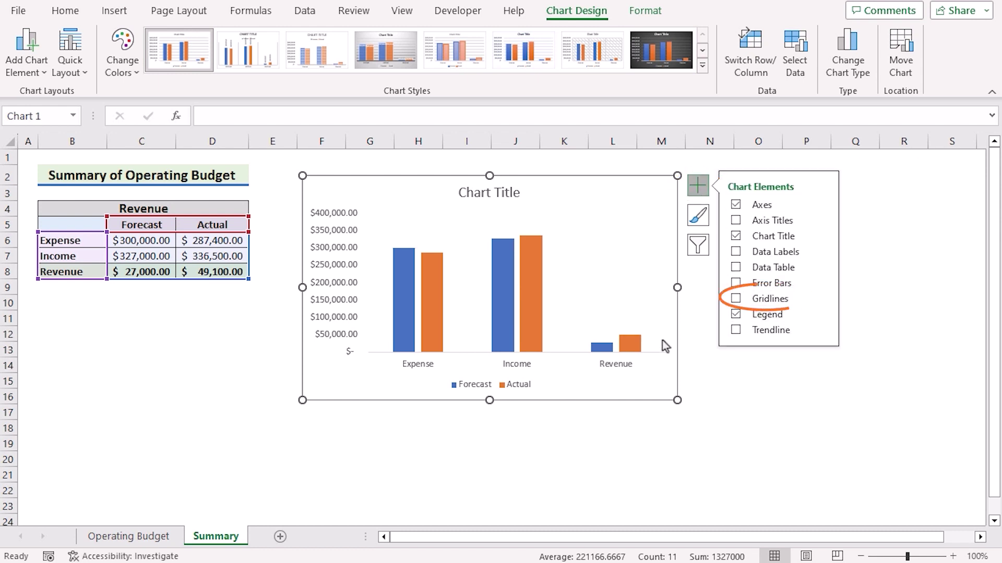
left_click(724, 425)
Step: Replace the placeholder chart title with 'Operating Budget'
left_click(517, 193)
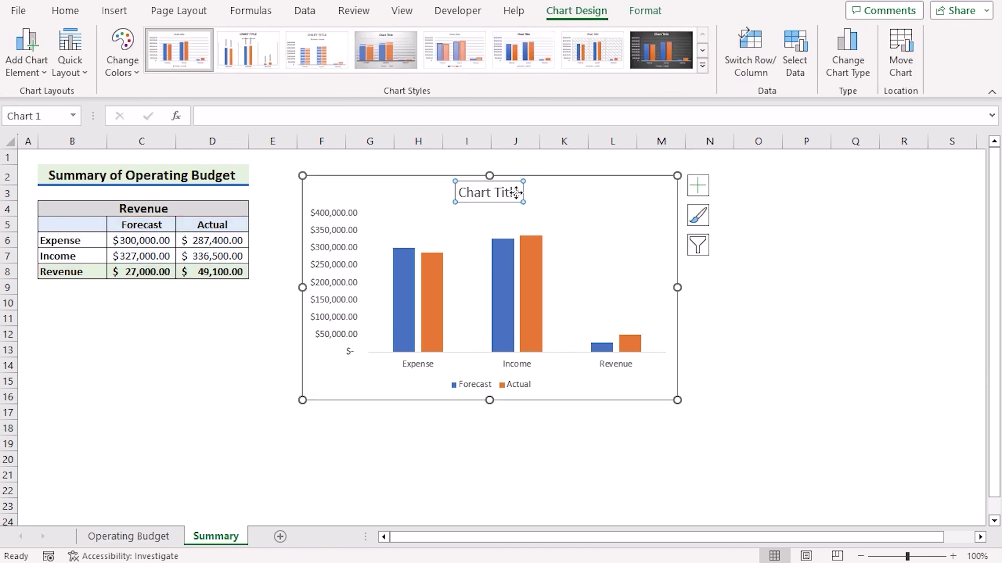
left_click_drag(515, 193, 458, 195)
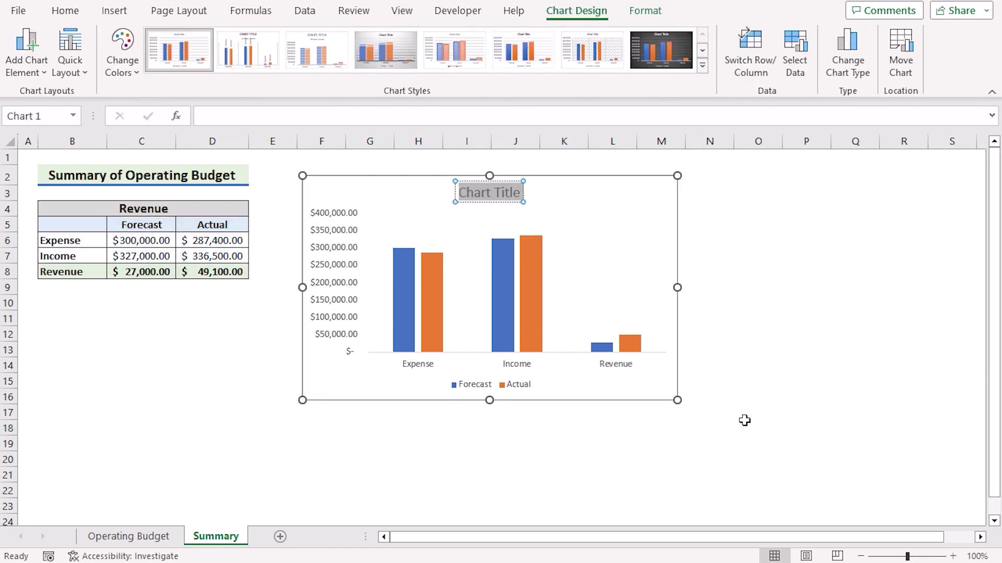
key("Delete")
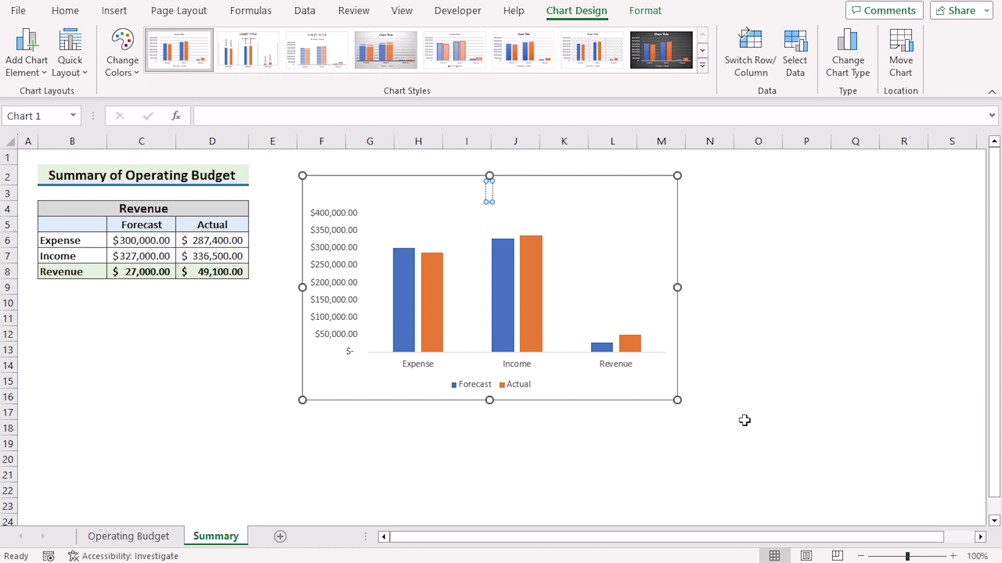
type("Operating Bu")
type("dget")
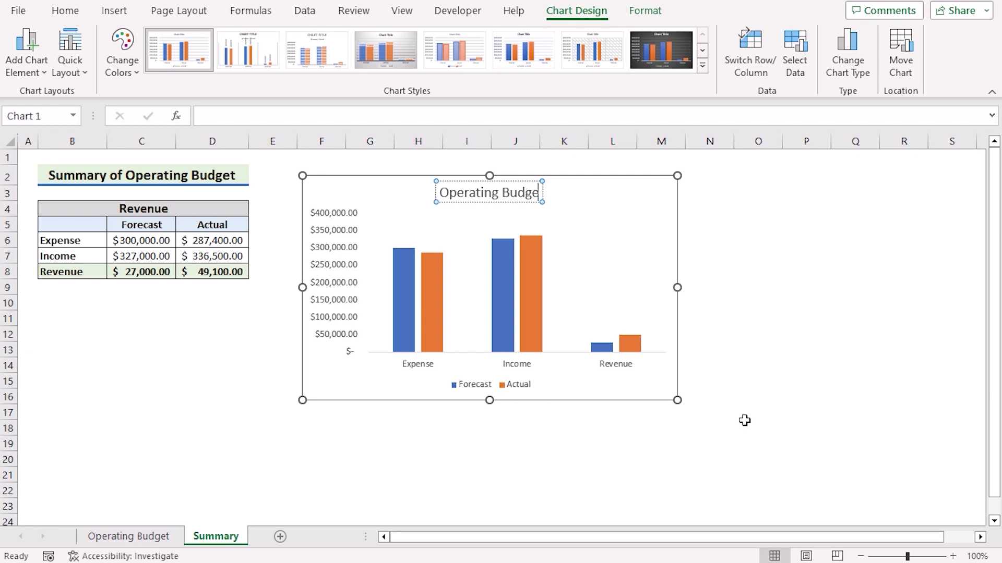
left_click(758, 355)
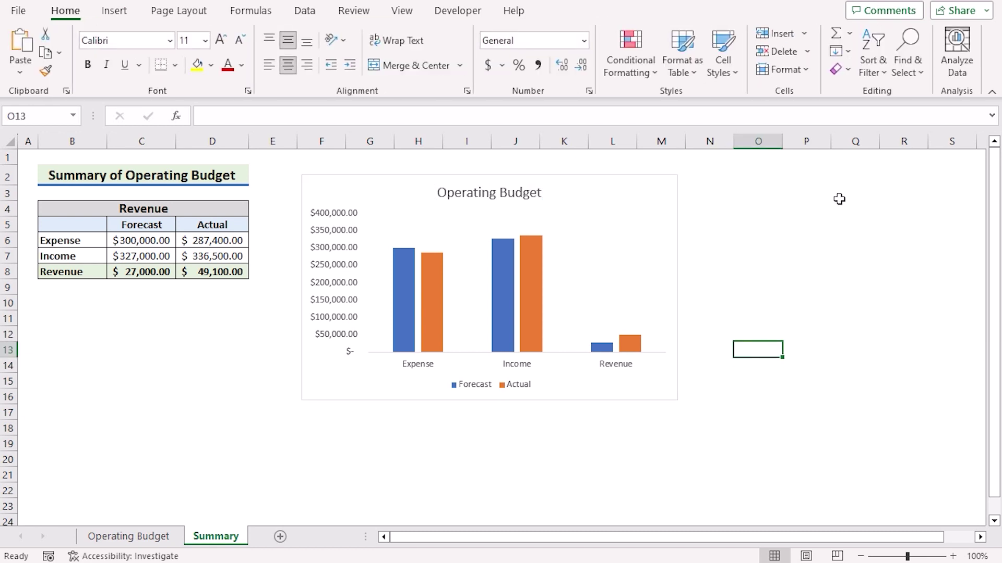